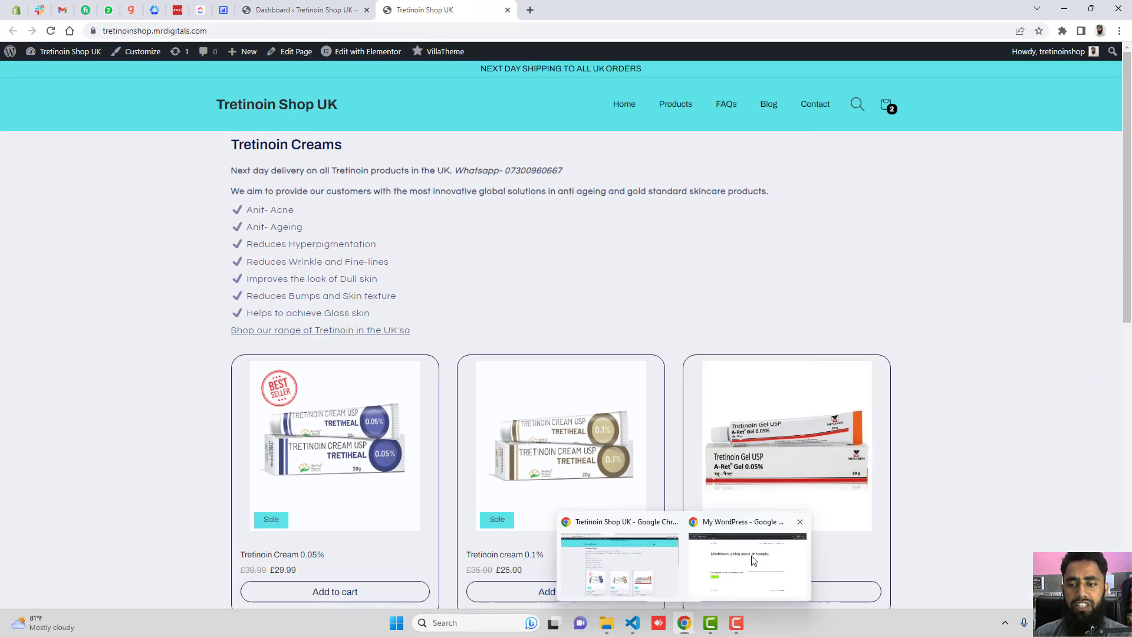
Step: Switch between the site windows and go to the Tretinoin Shop UK admin dashboard
click(749, 563)
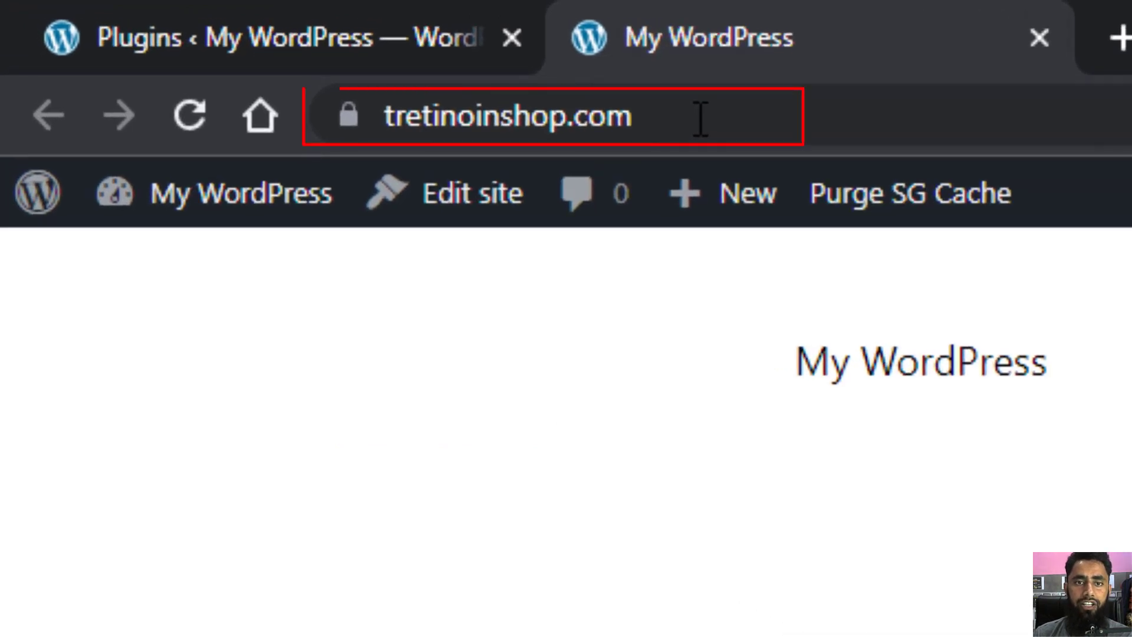
mouse_move(684, 623)
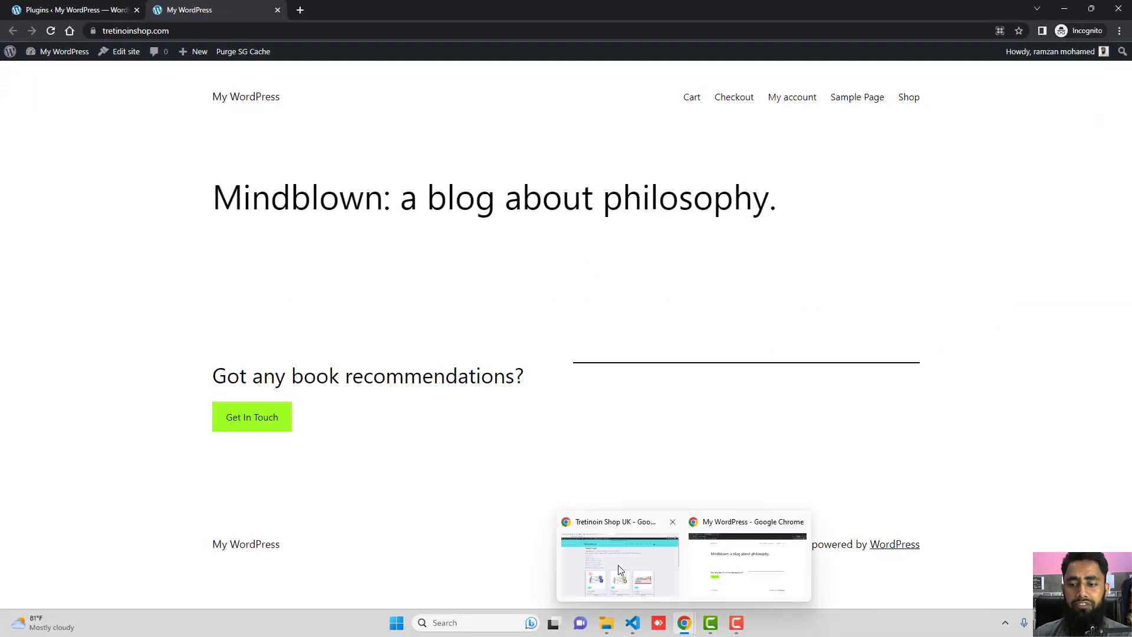
click(618, 565)
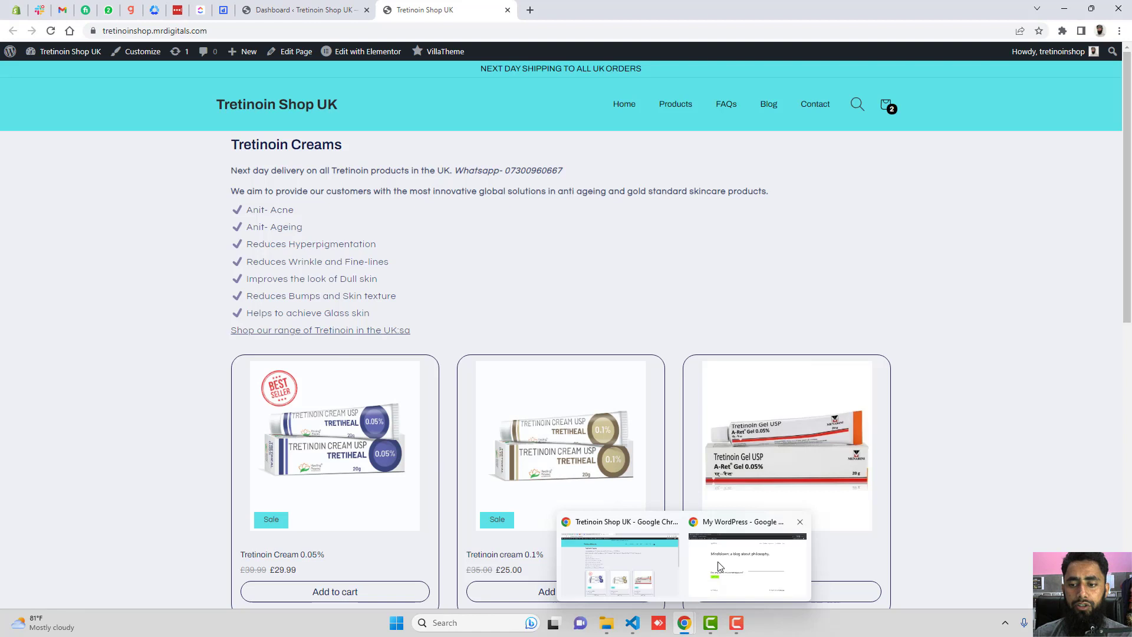
click(749, 563)
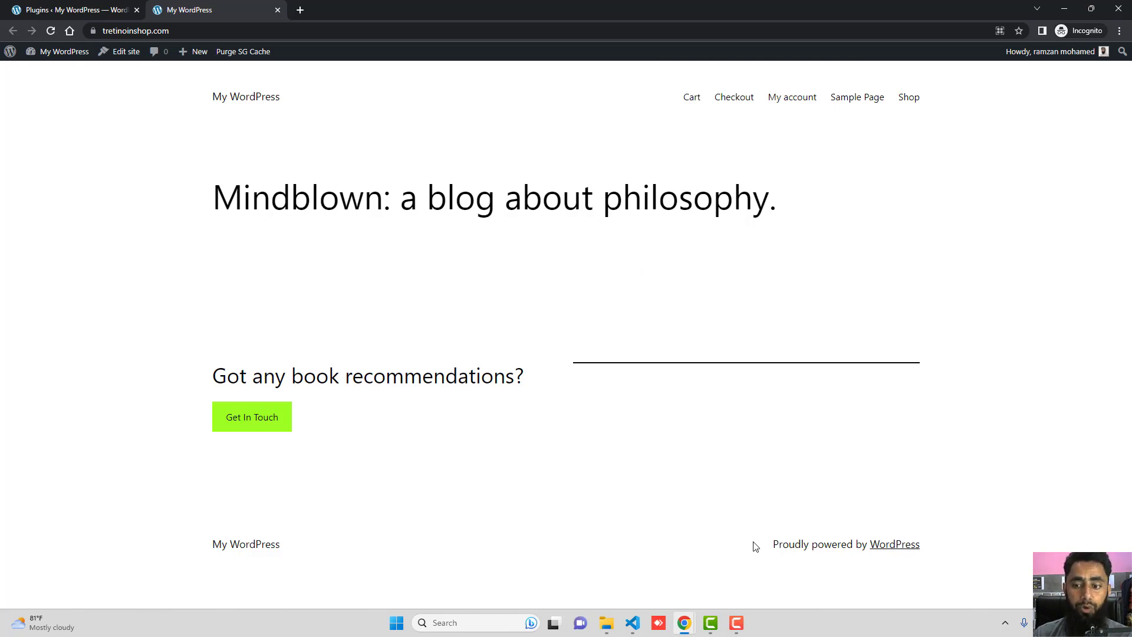
mouse_move(684, 622)
click(624, 551)
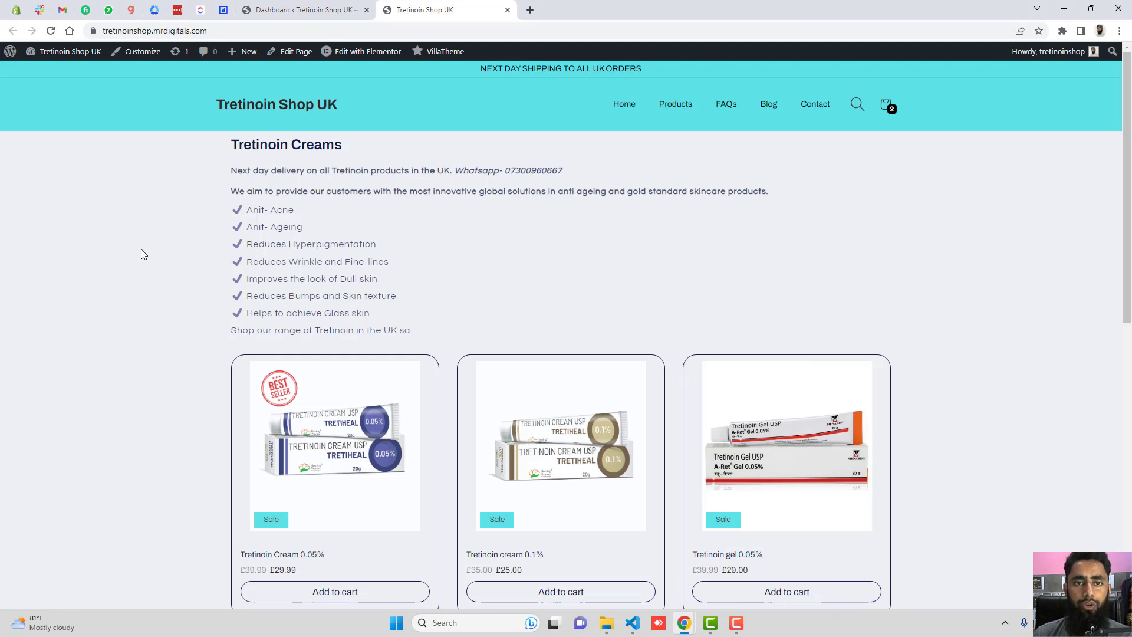
click(318, 13)
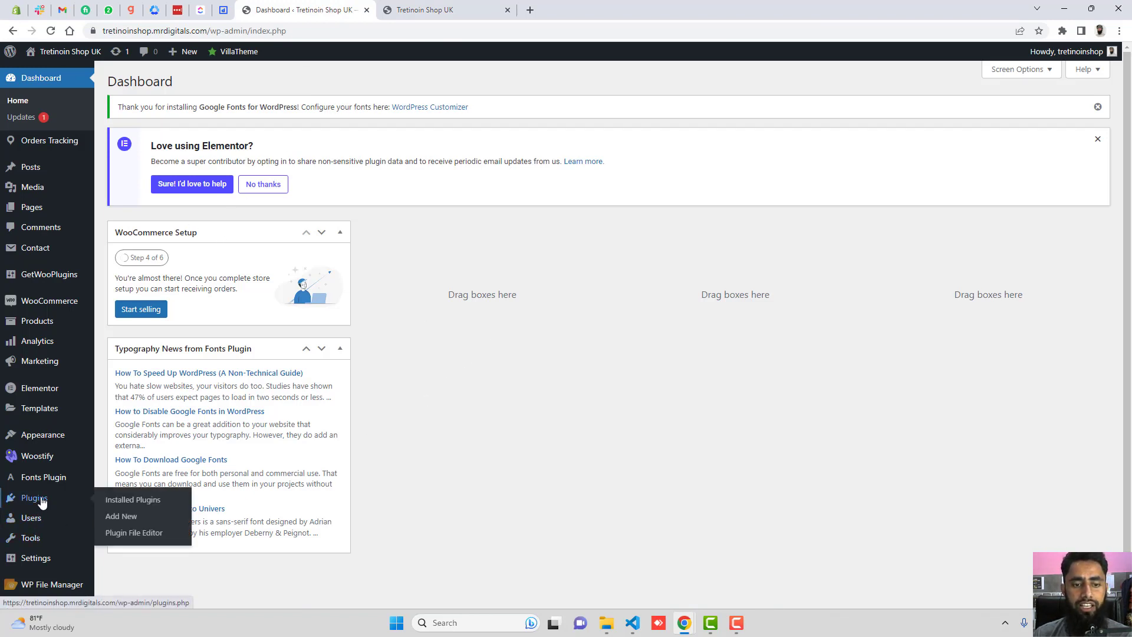
Step: Upload all-in-one-wp-migration.zip from the Seagate drive as a new plugin, install it, and activate it
click(34, 498)
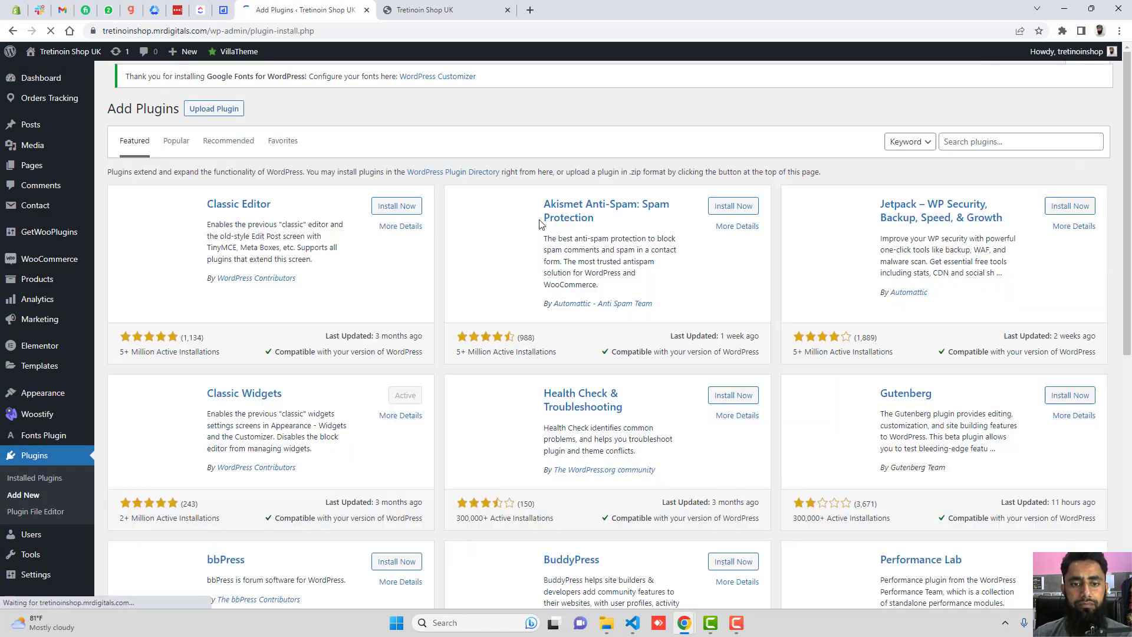
click(234, 87)
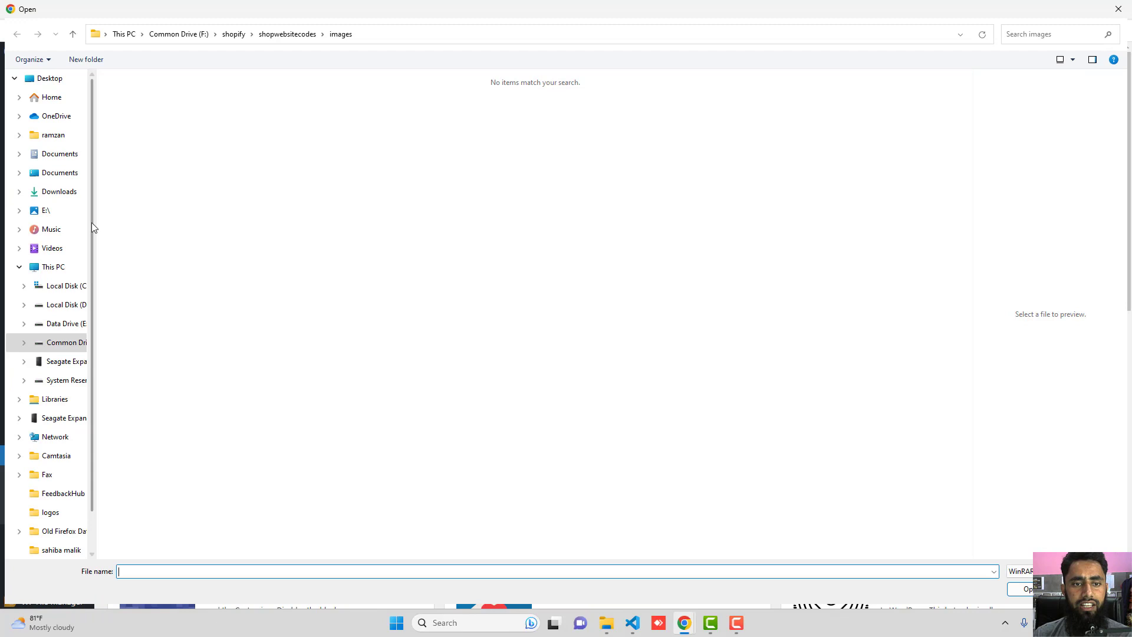
click(66, 361)
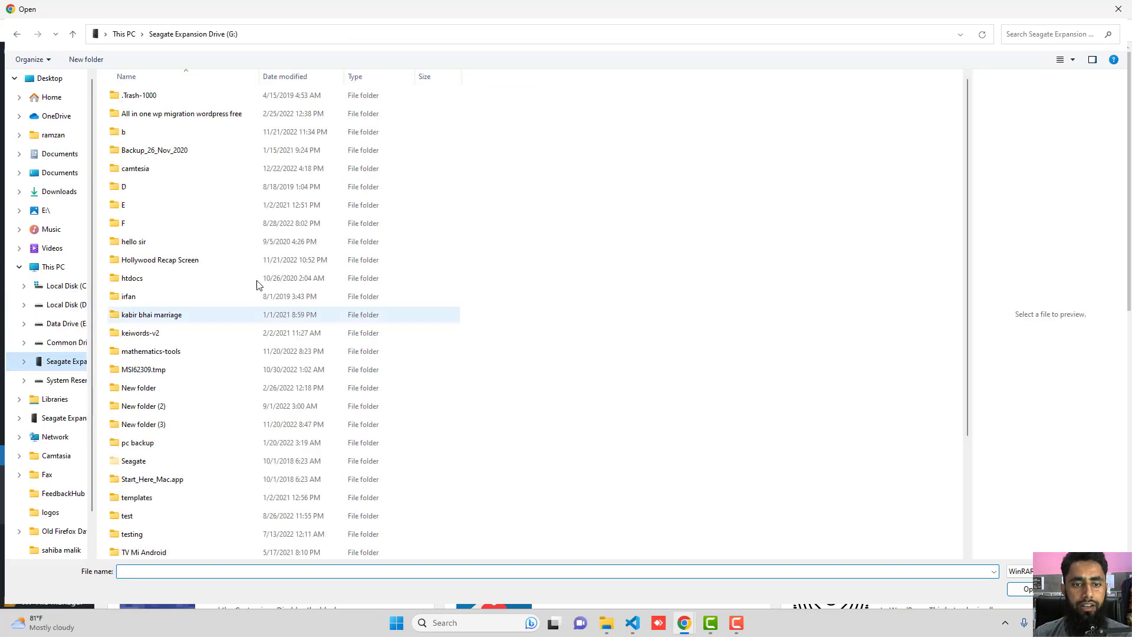
double_click(195, 115)
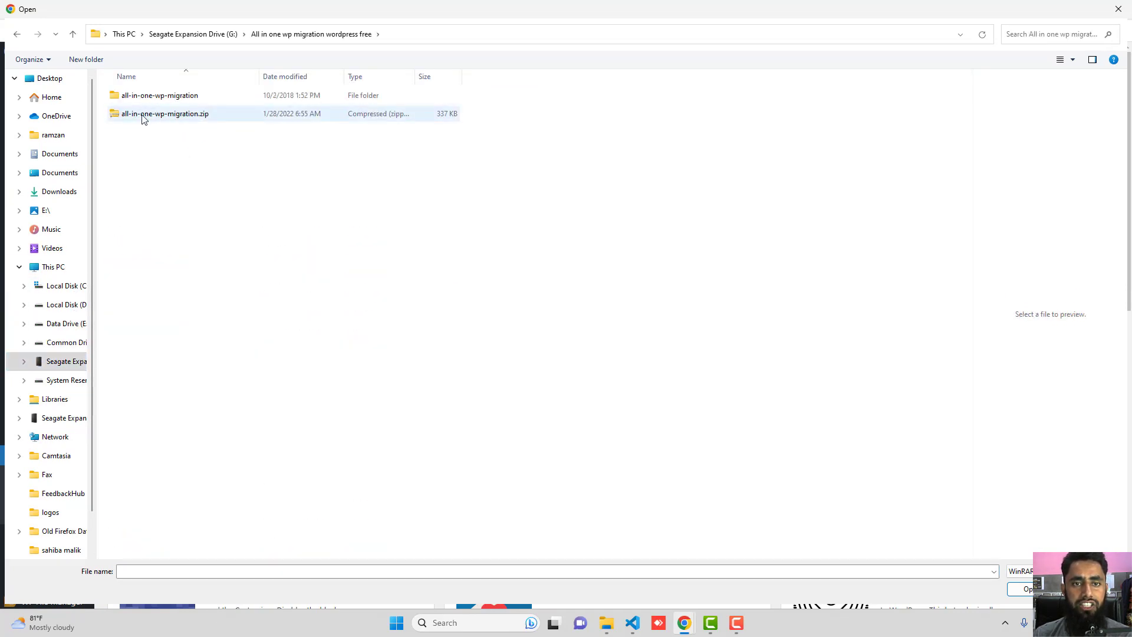
double_click(148, 115)
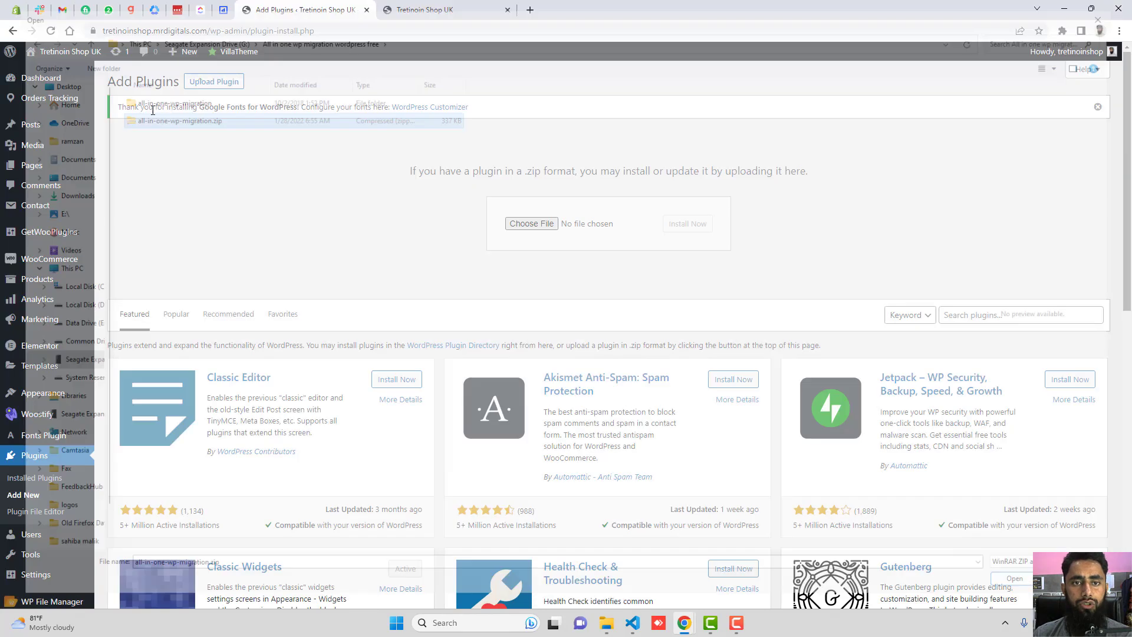
click(684, 223)
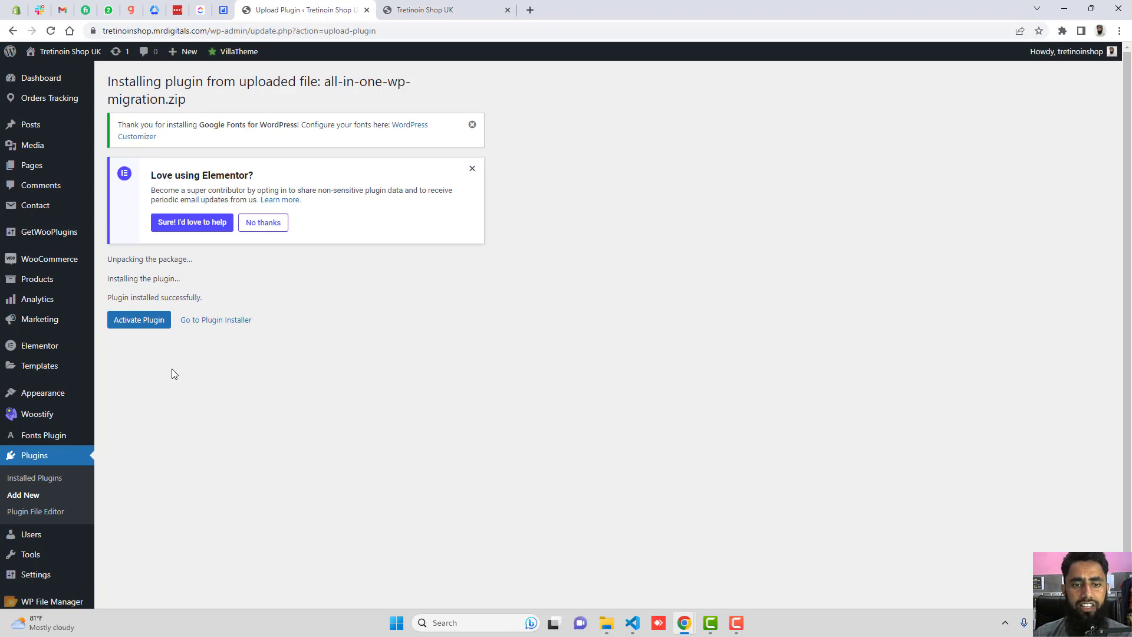
click(136, 323)
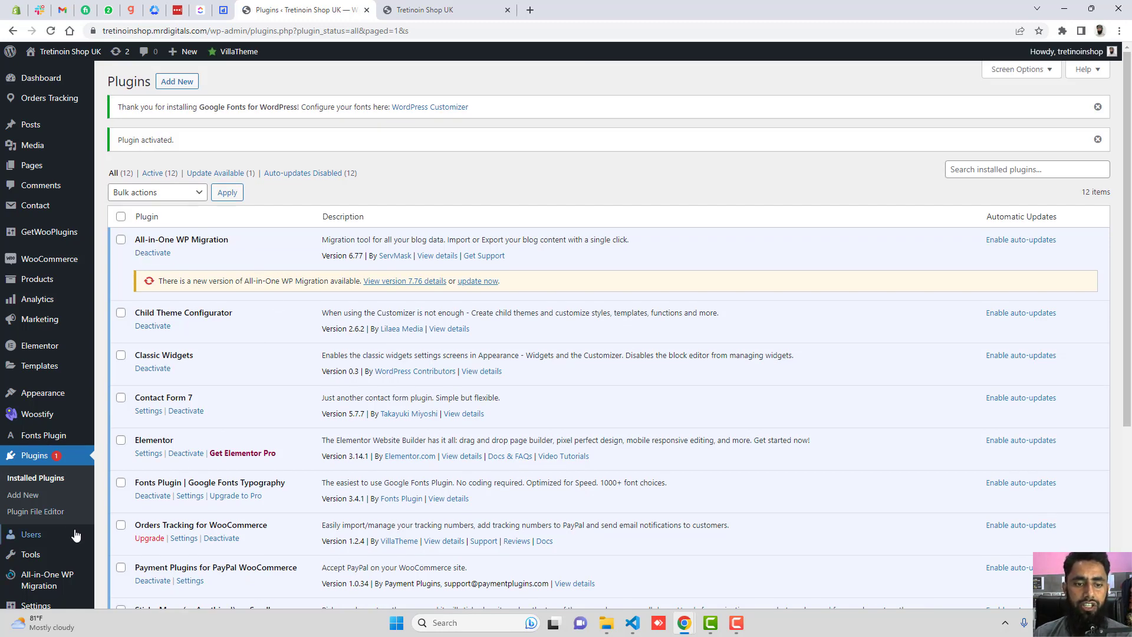
Step: Export the Tretinoin Shop UK site to a file and download the 146 MB .wpress backup
scroll(63, 507, down, 1)
scroll(47, 513, down, 2)
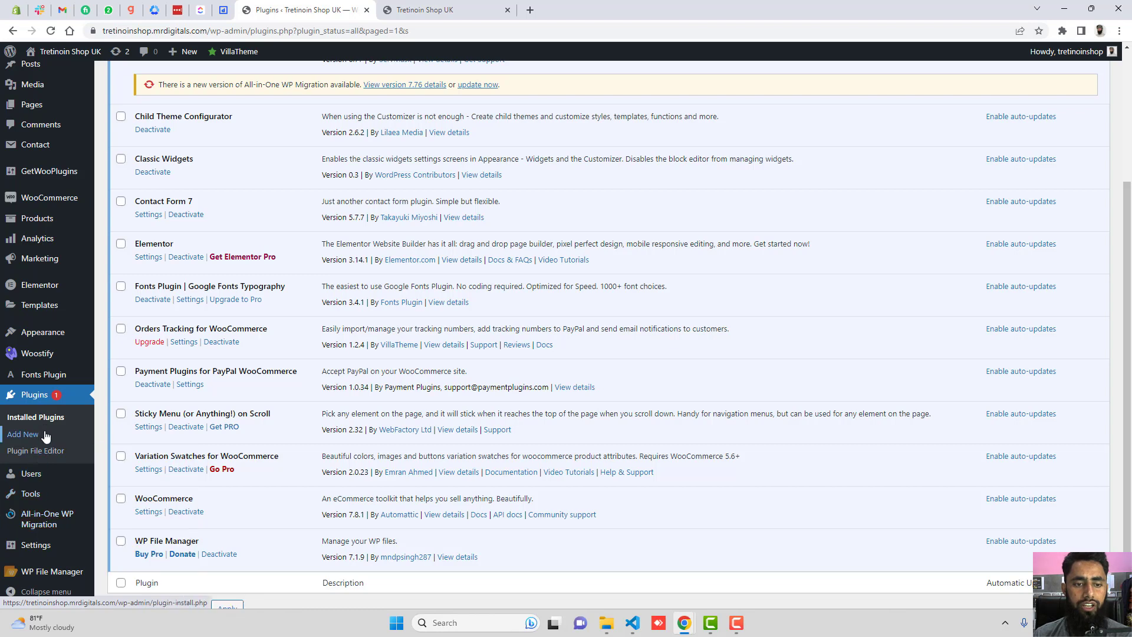
mouse_move(47, 578)
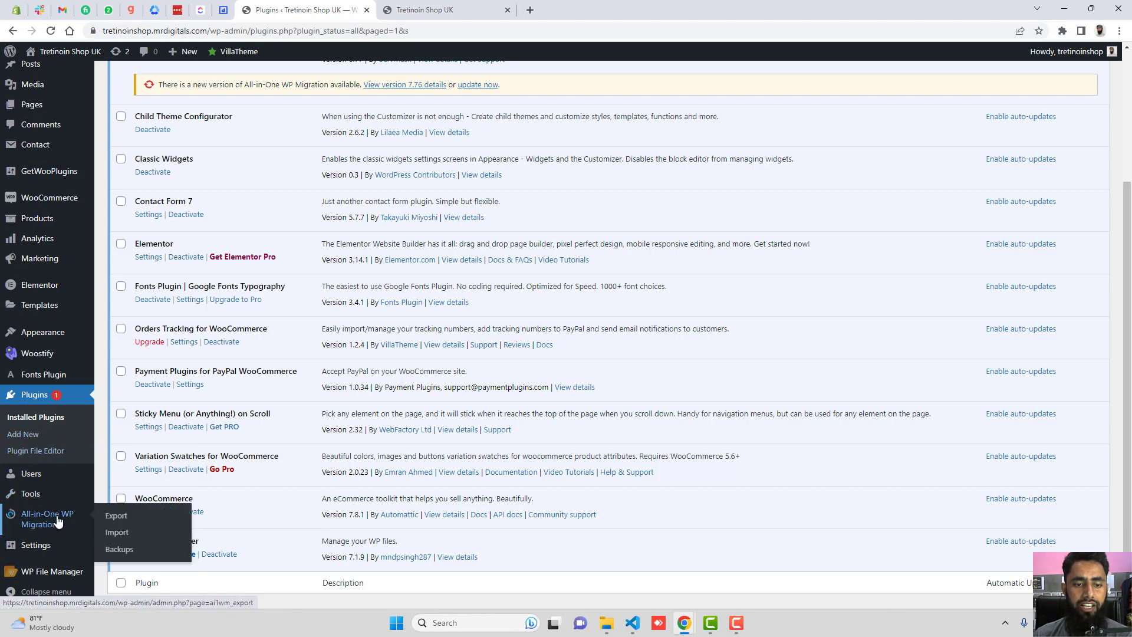
click(118, 516)
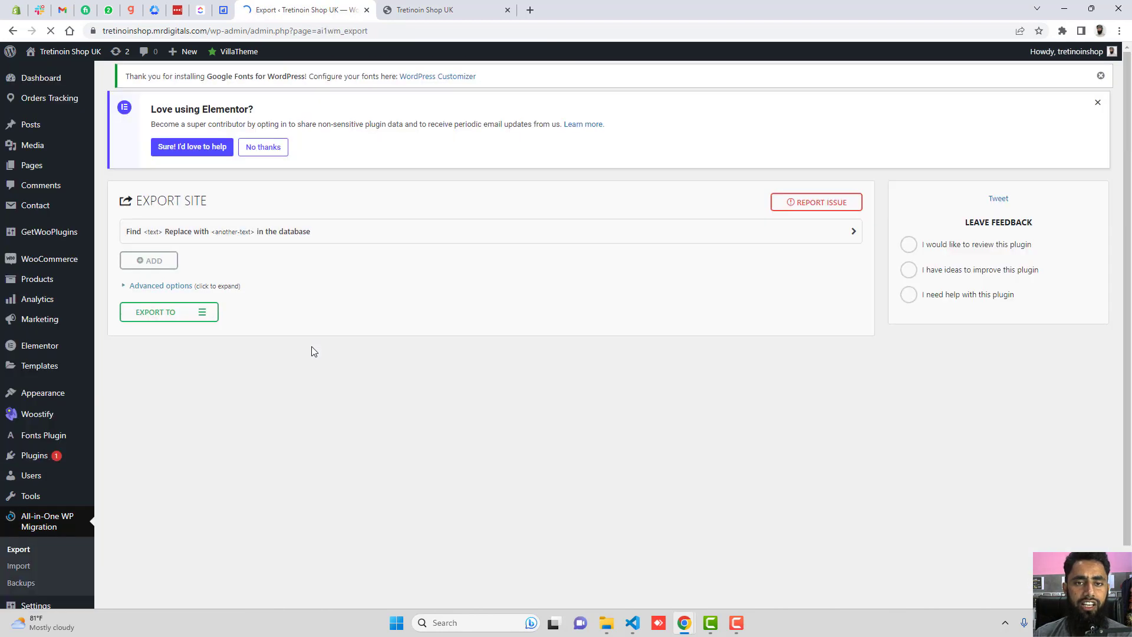
click(203, 312)
click(149, 331)
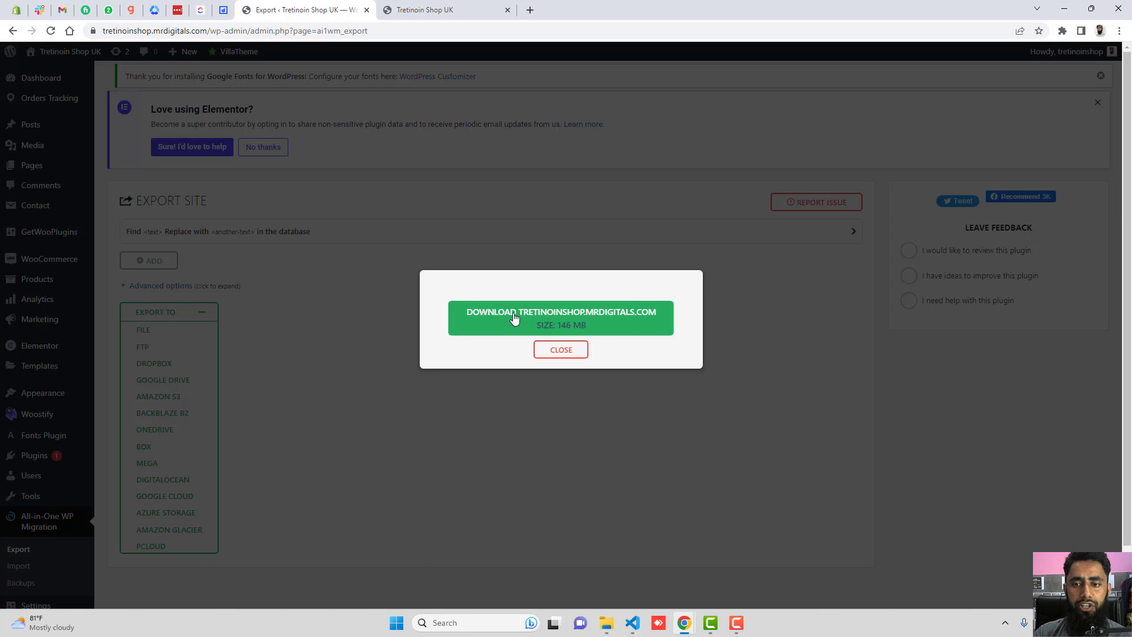
click(557, 319)
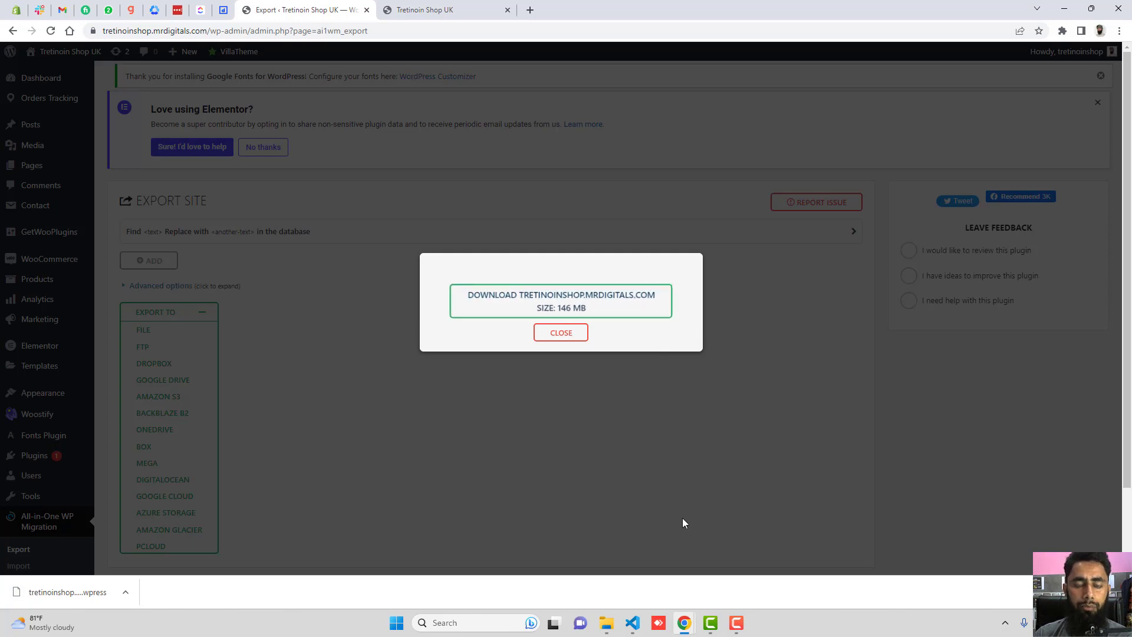
Step: On the main-domain My WordPress site, upload all-in-one-wp-migration.zip from the Seagate drive, install it and activate it
mouse_move(684, 623)
click(738, 569)
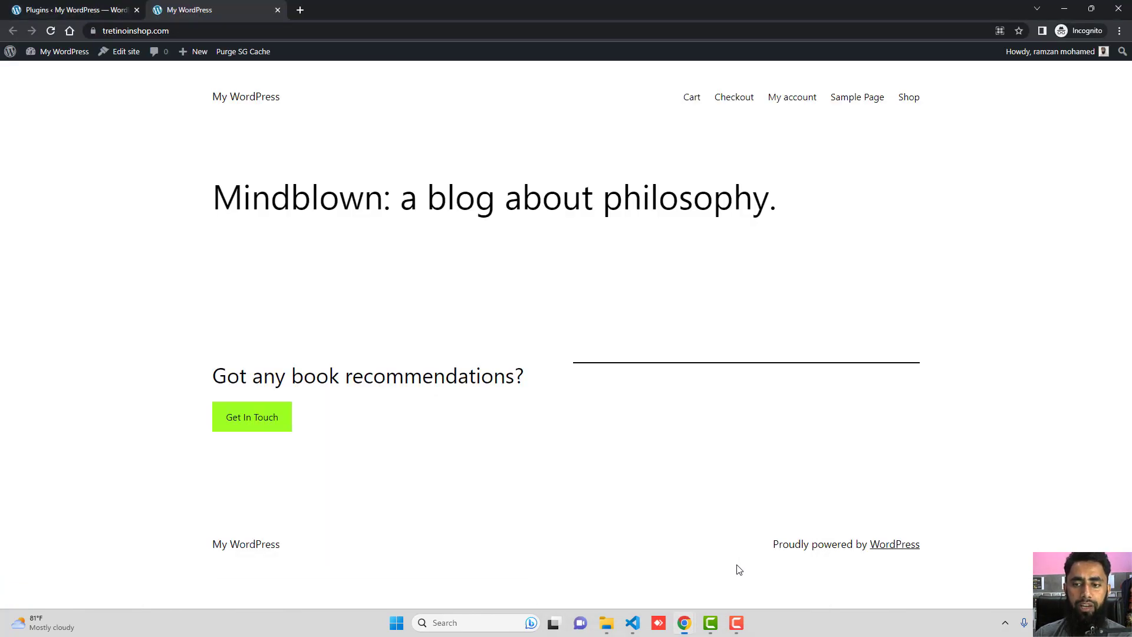
click(73, 12)
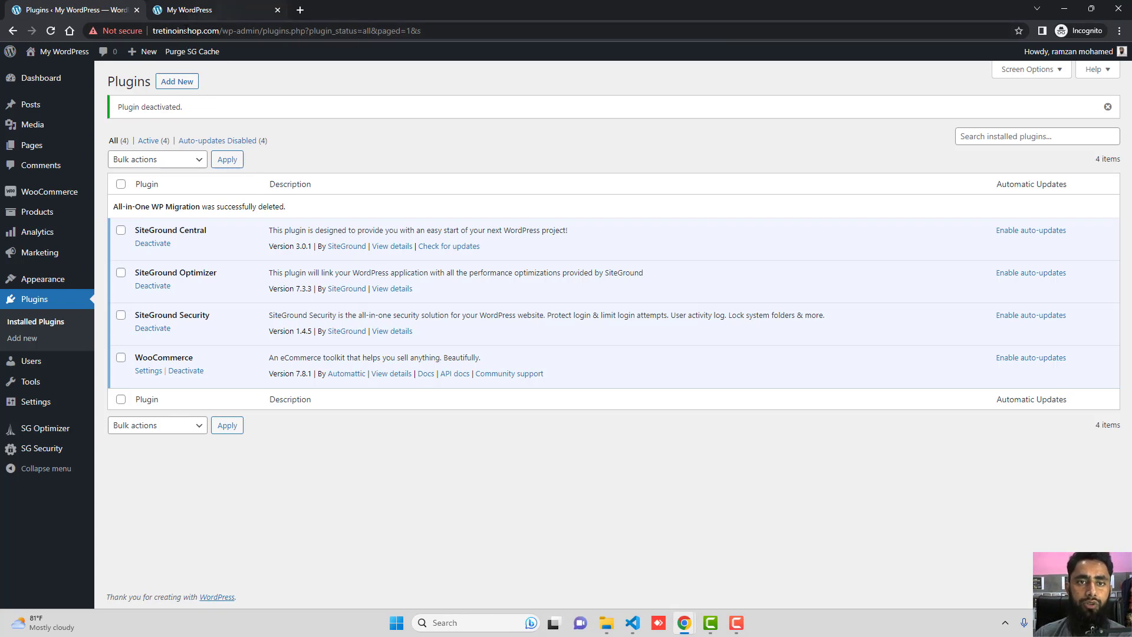
click(180, 82)
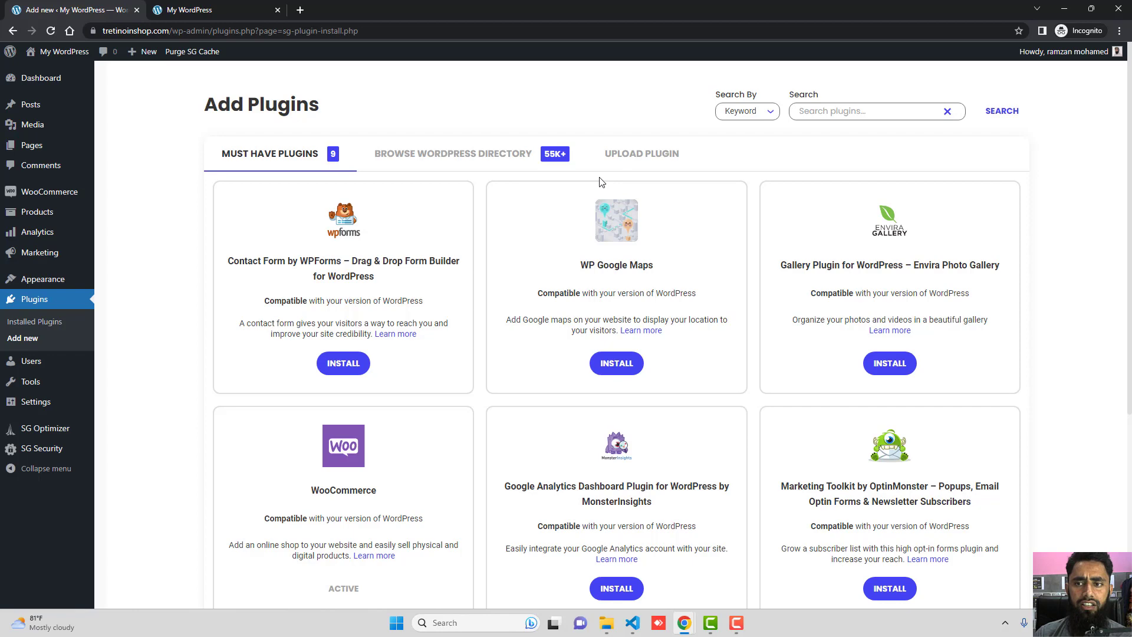
click(638, 155)
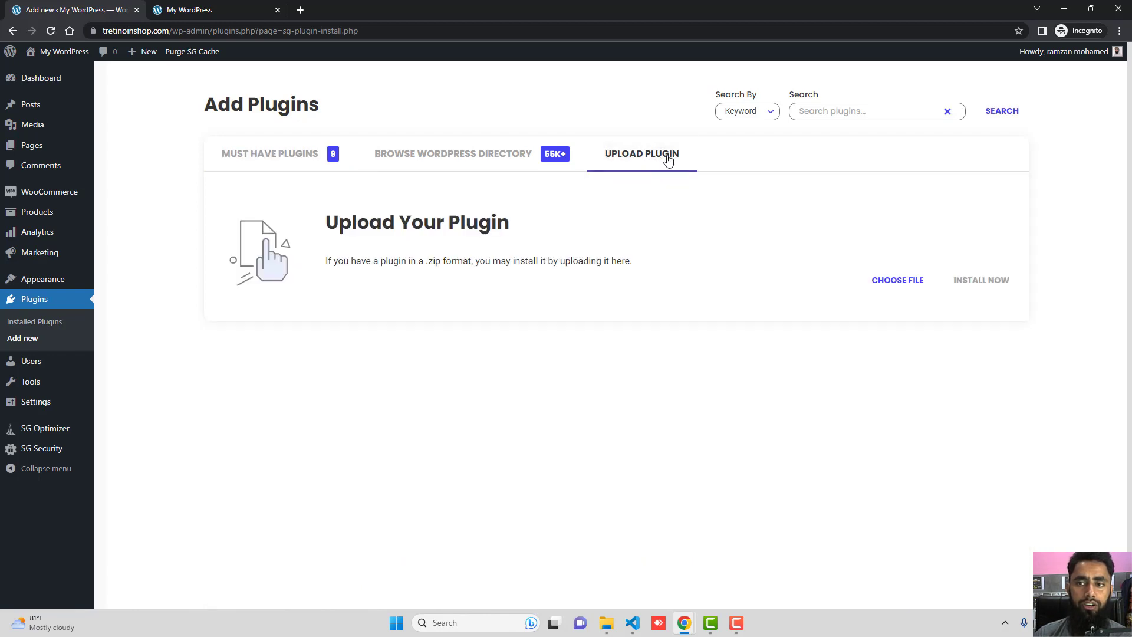
click(916, 280)
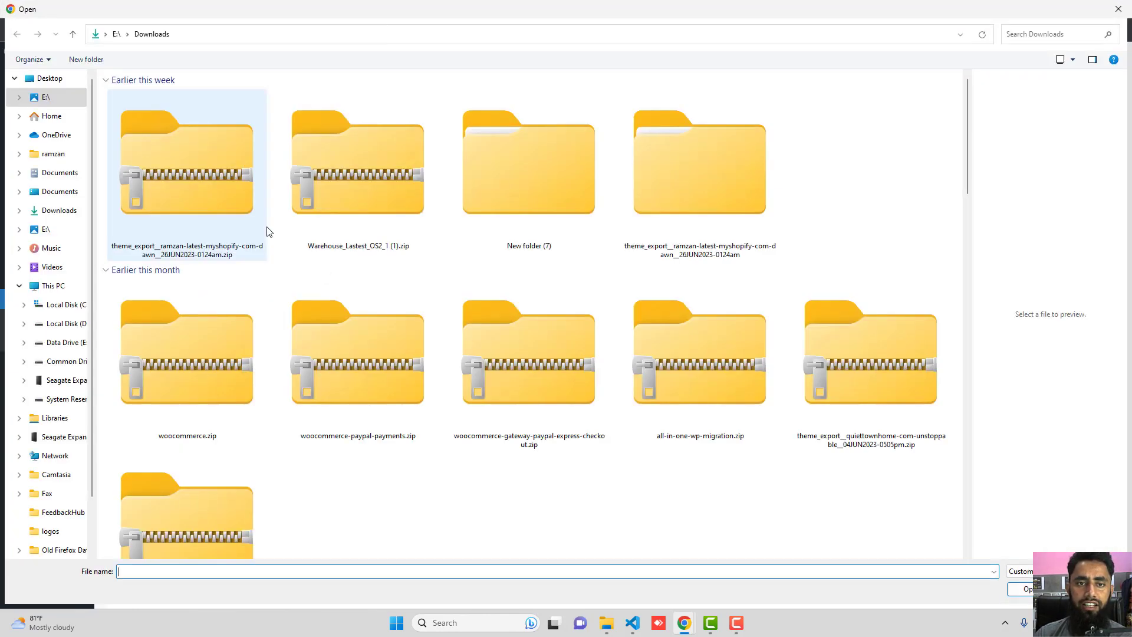
click(69, 366)
click(66, 380)
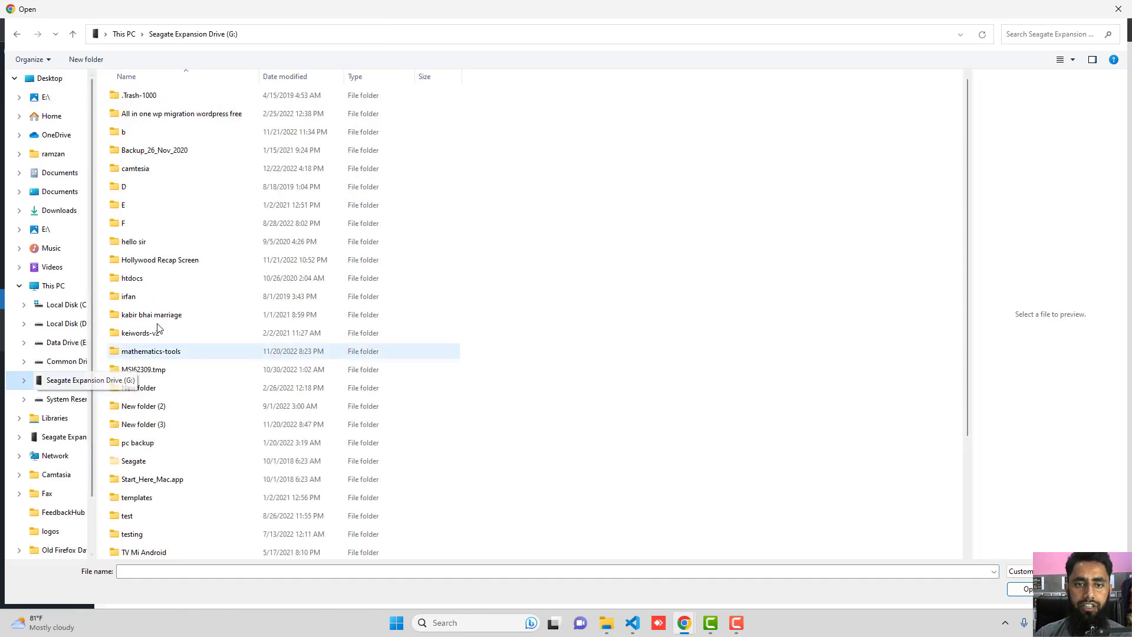
double_click(180, 115)
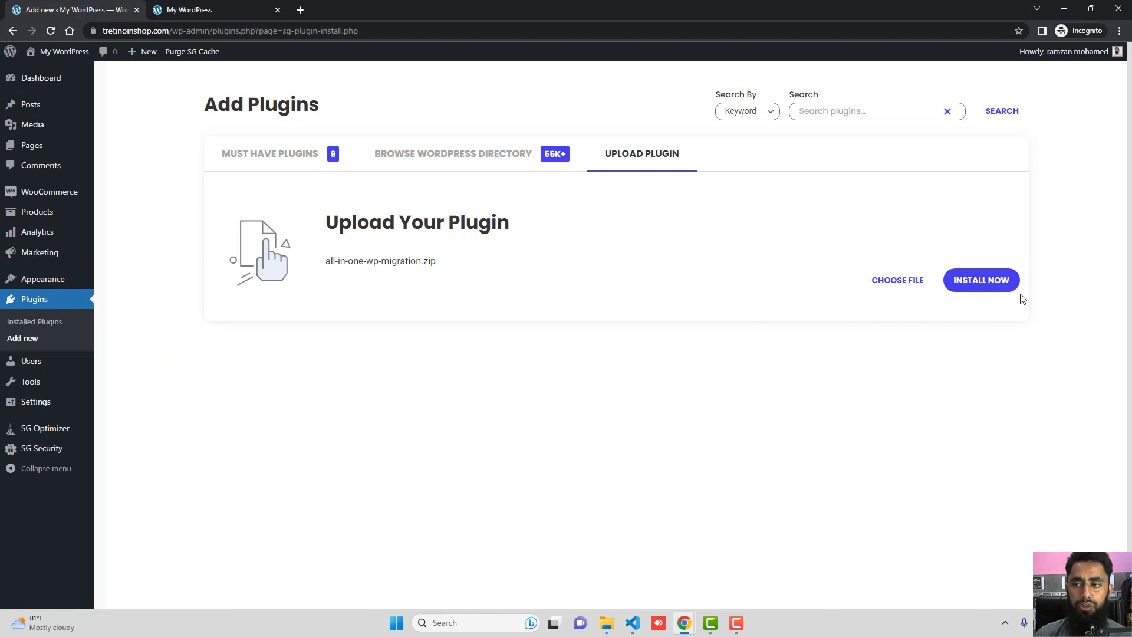
click(1002, 282)
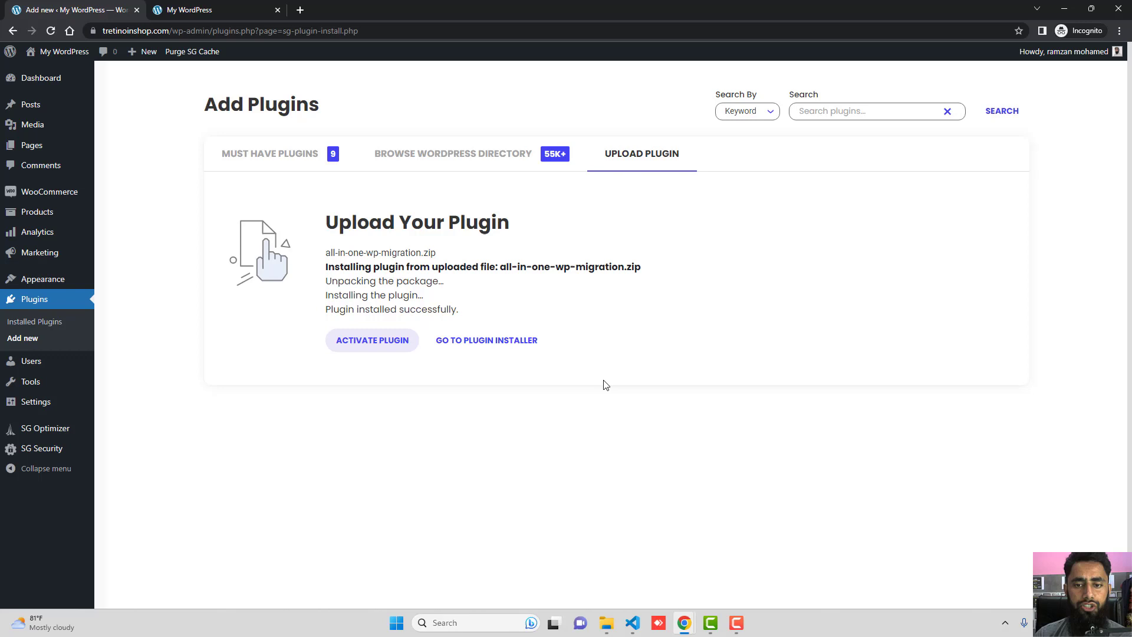
click(373, 342)
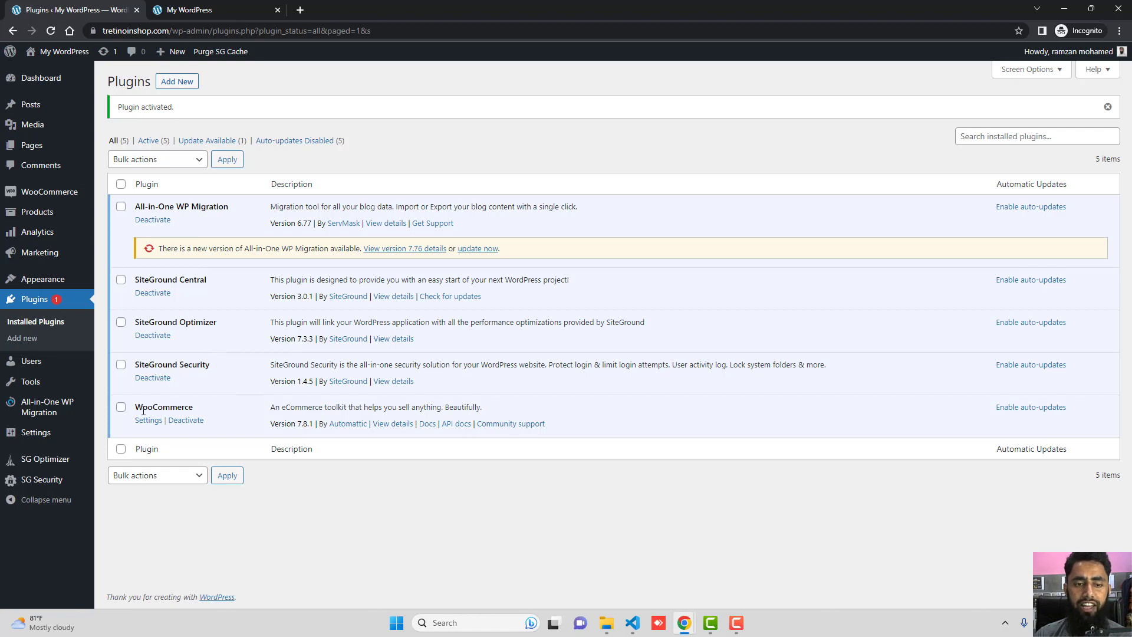
mouse_move(46, 406)
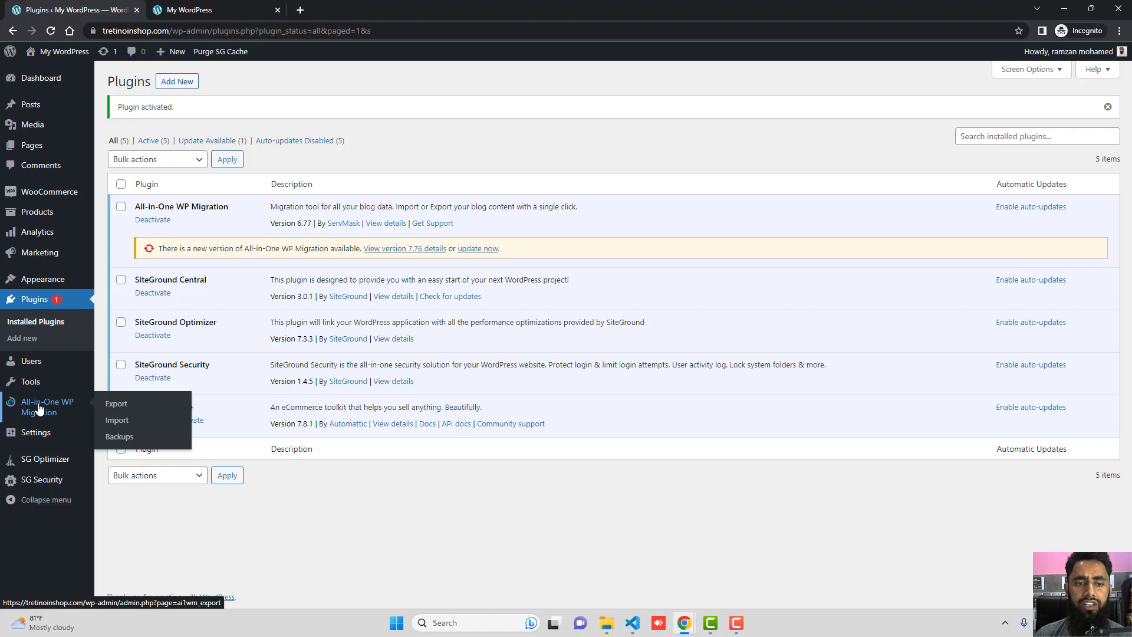
Step: Import the newest tretinoinshop .wpress backup from the Downloads folder as a file
click(119, 421)
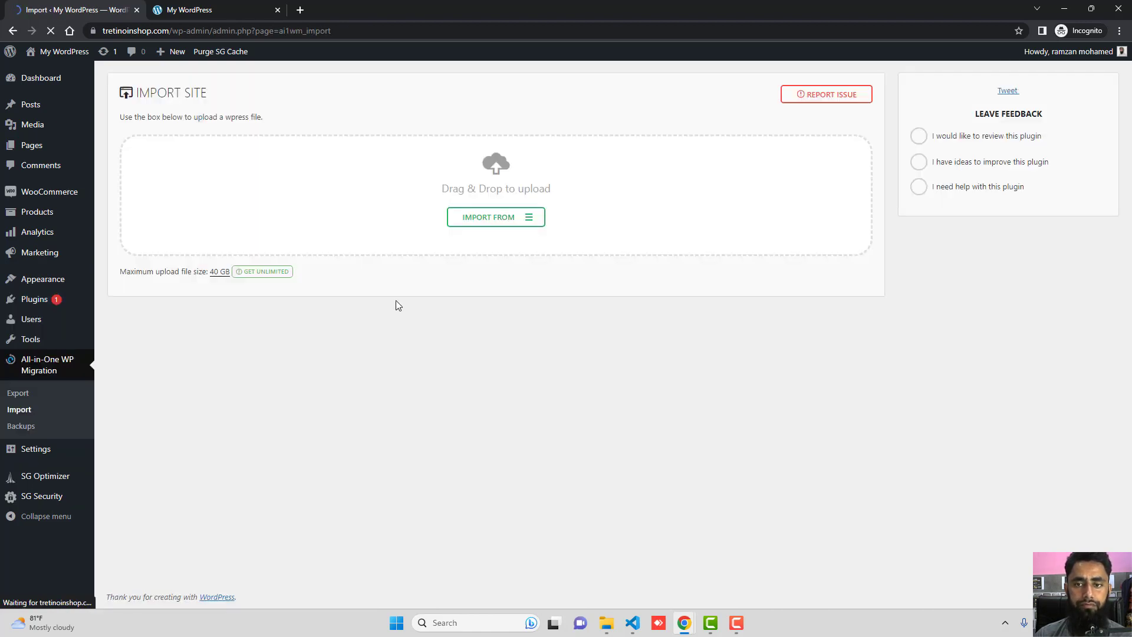
click(529, 220)
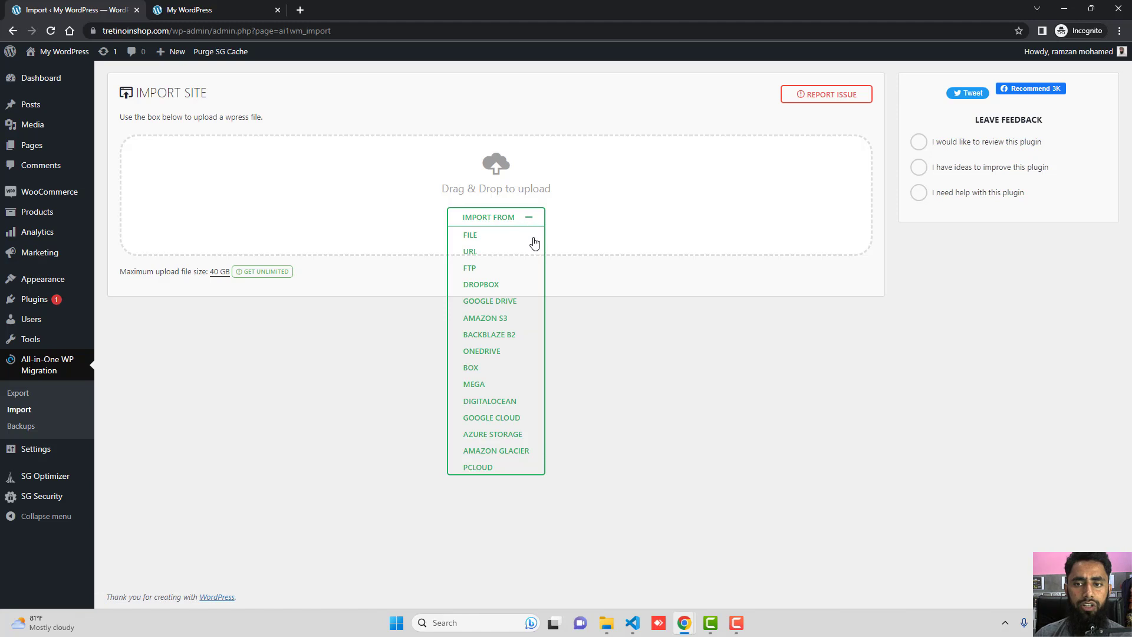
click(479, 239)
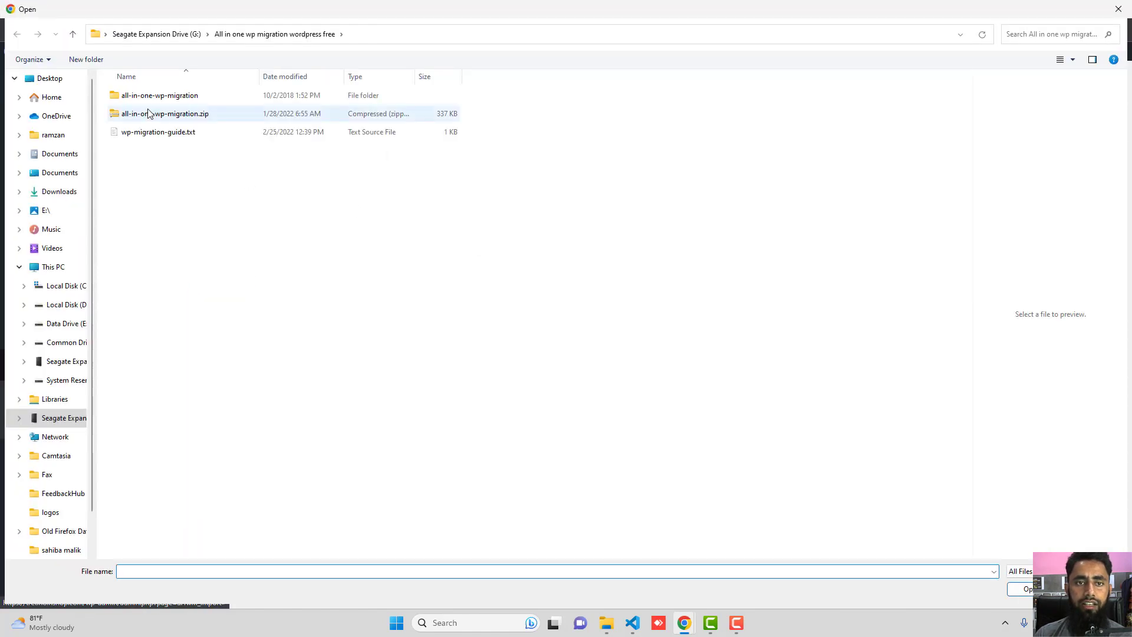
click(60, 191)
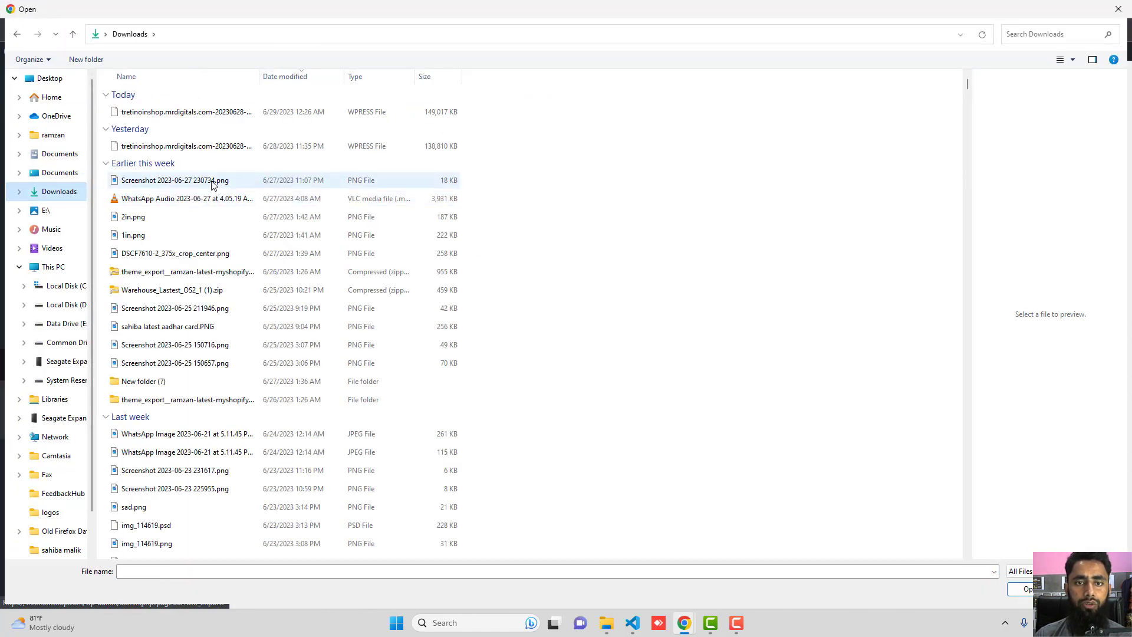
click(167, 114)
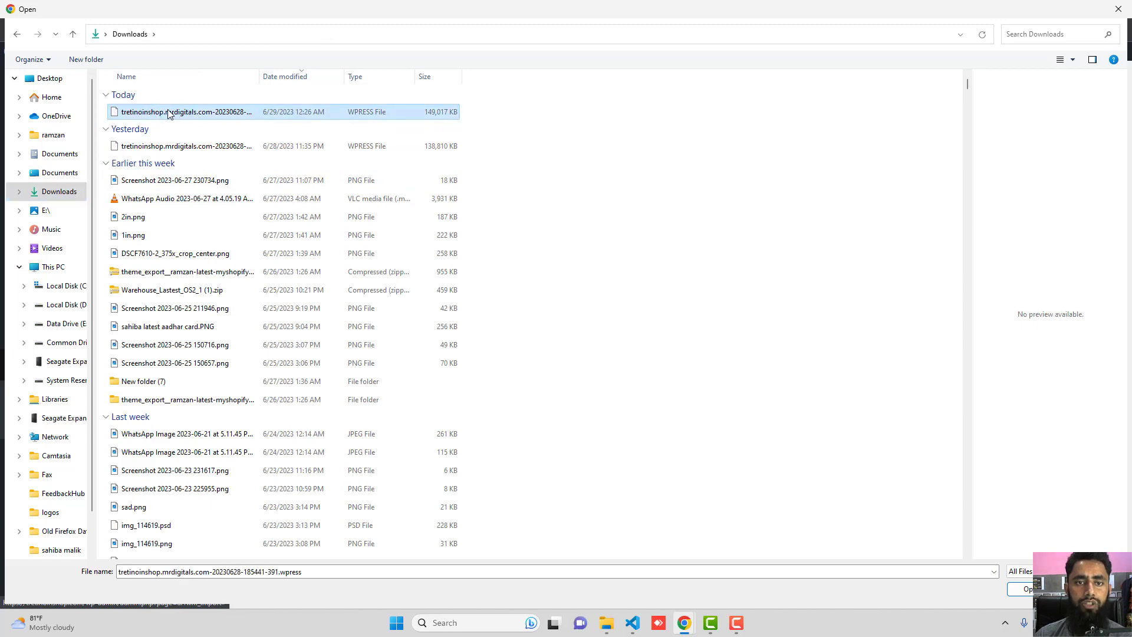
double_click(172, 113)
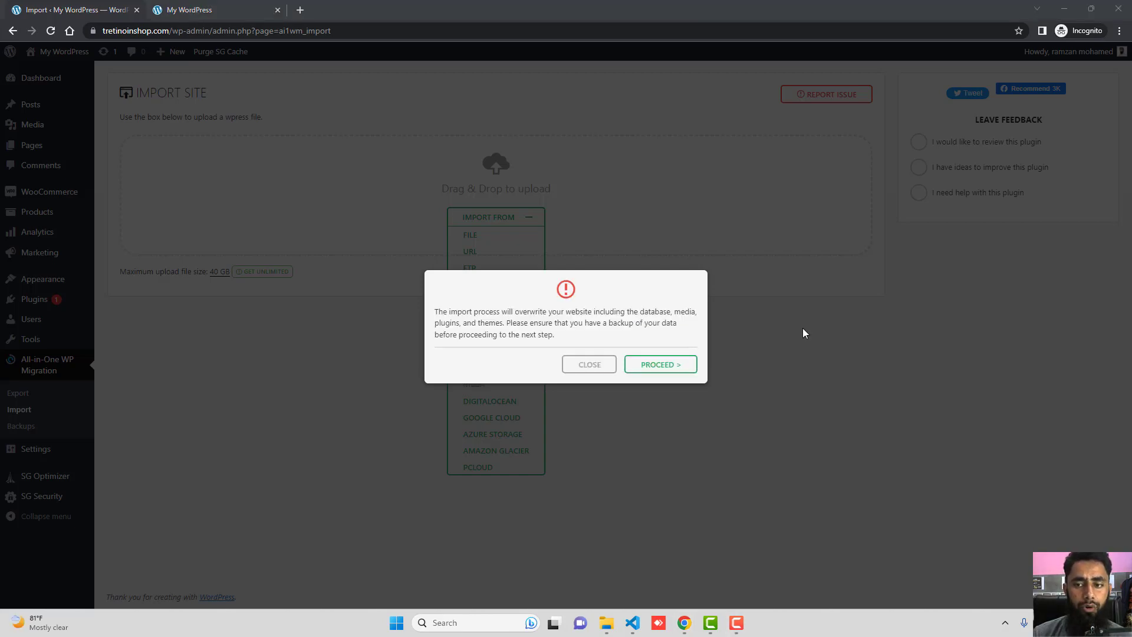
Step: Confirm the overwrite warning, let the restore finish, and close the success message
click(678, 368)
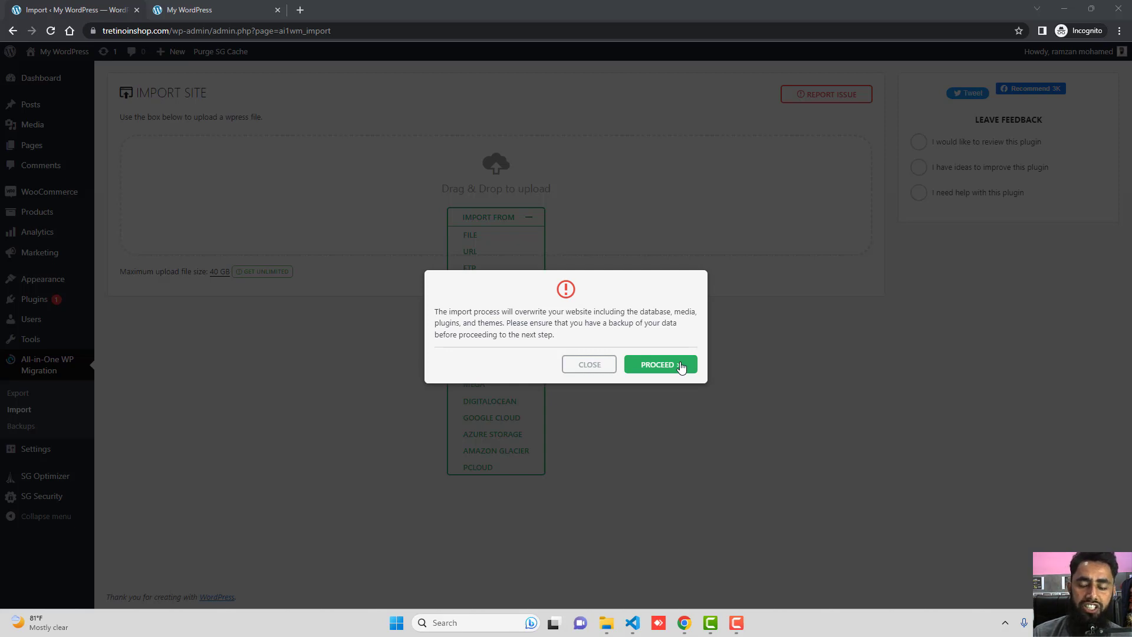
click(680, 366)
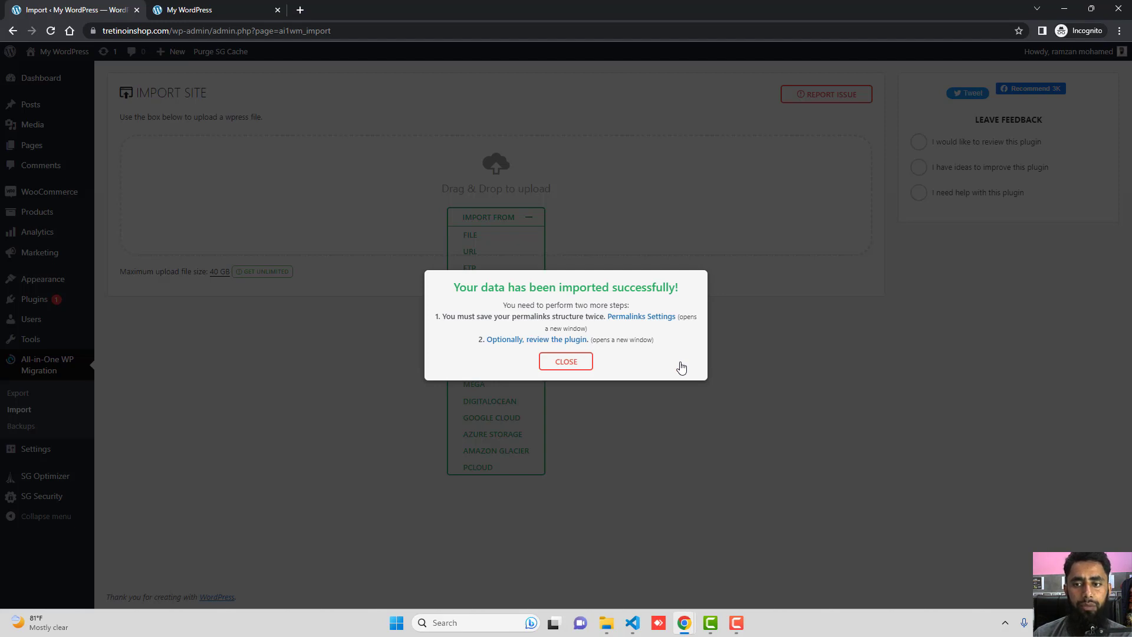
click(575, 361)
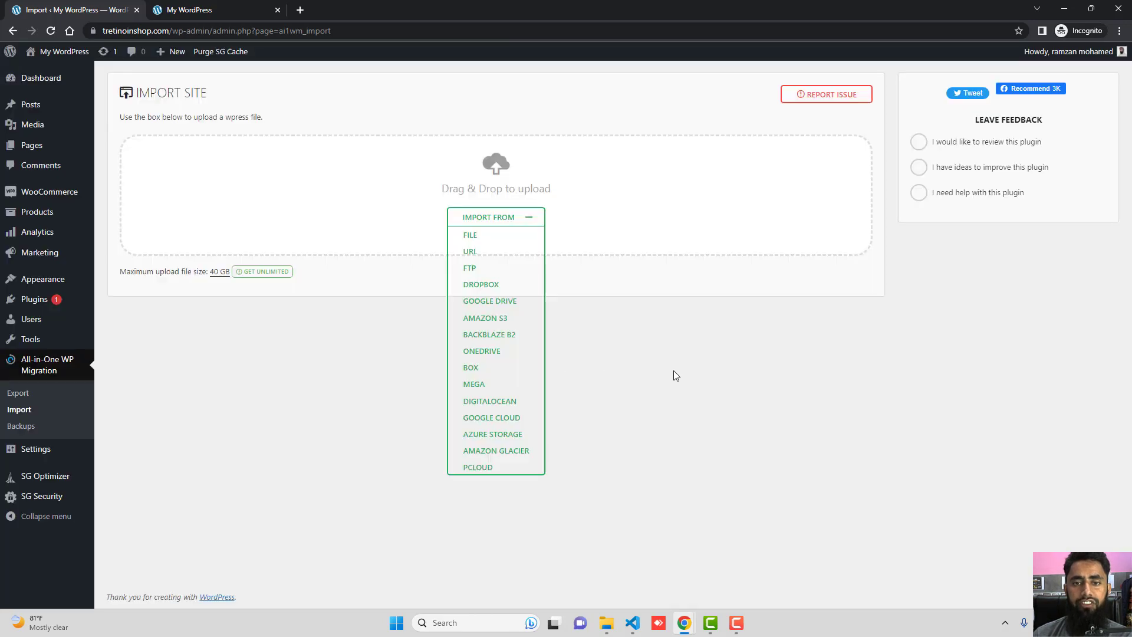
Step: Reload the My WordPress front page to view the imported Tretinoin Shop UK store
click(216, 8)
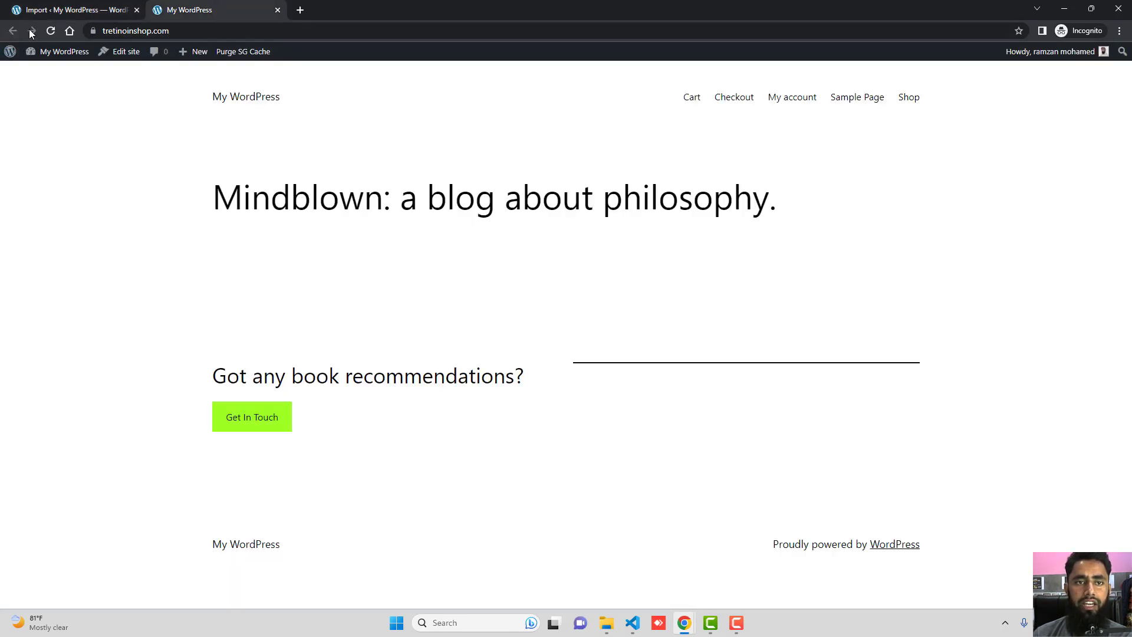
click(53, 31)
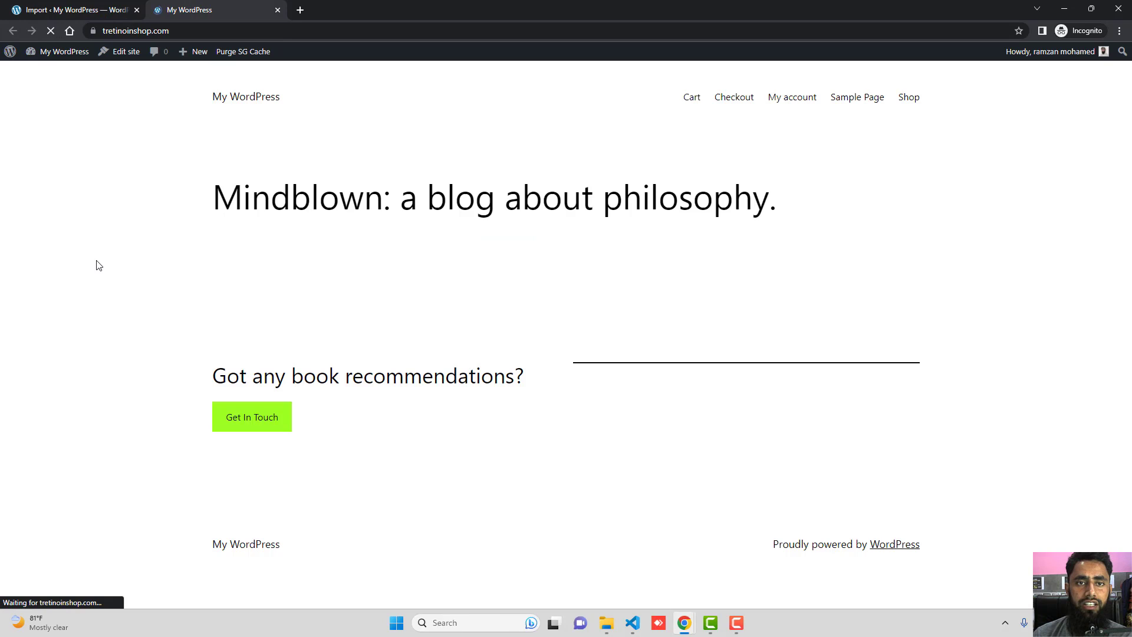